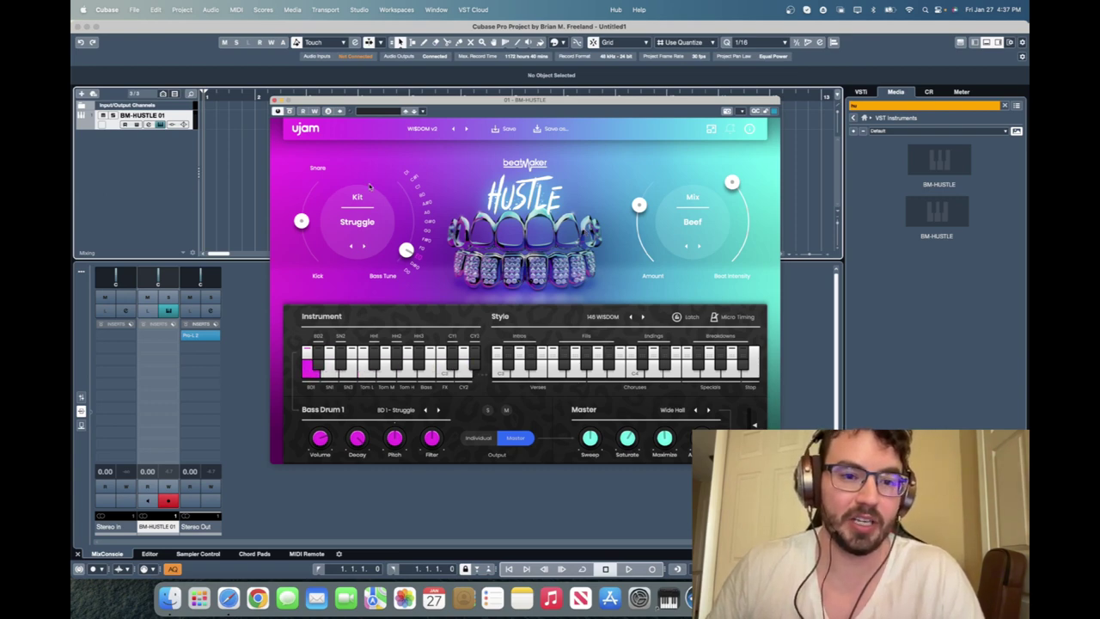
Audition the Struggle kit's drums in turn, from BD1 through the low, middle and high toms to Bass.
{"action": "left_click_drag", "start_coordinate": [525, 99], "coordinate": [502, 100]}
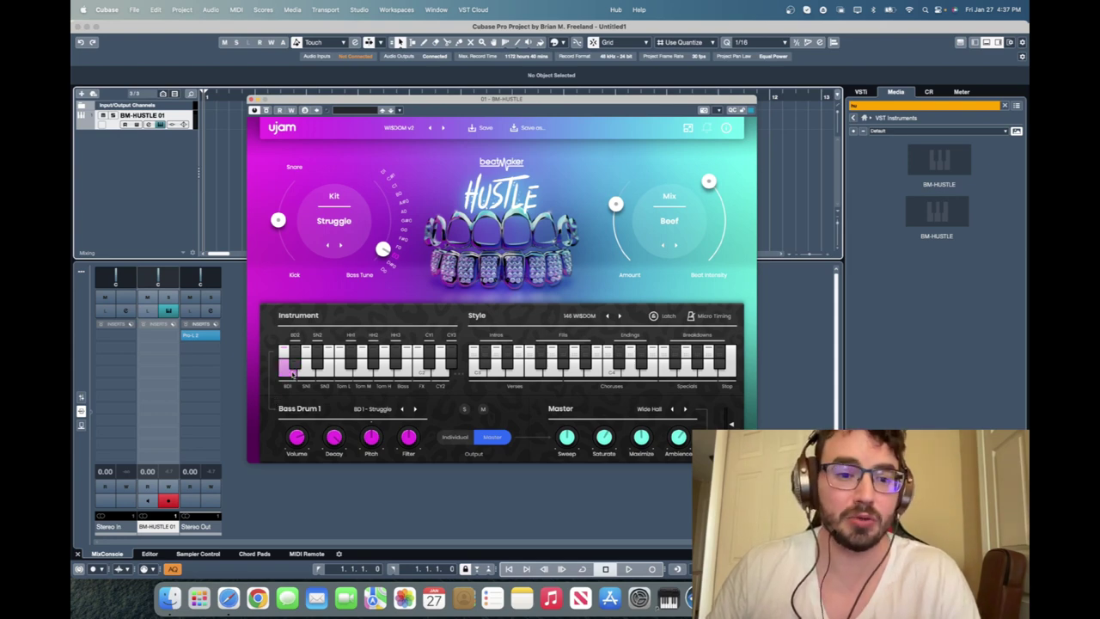
{"action": "left_click", "coordinate": [290, 372]}
{"action": "left_click", "coordinate": [307, 372]}
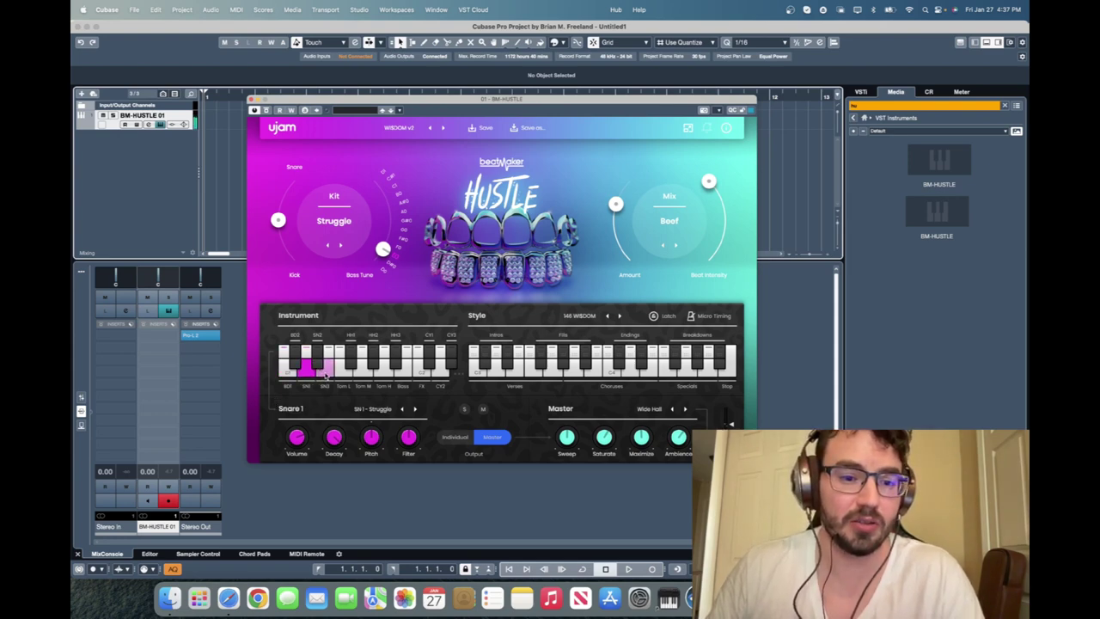
{"action": "left_click", "coordinate": [326, 371]}
{"action": "left_click", "coordinate": [345, 371]}
{"action": "left_click", "coordinate": [367, 373]}
{"action": "left_click", "coordinate": [384, 373]}
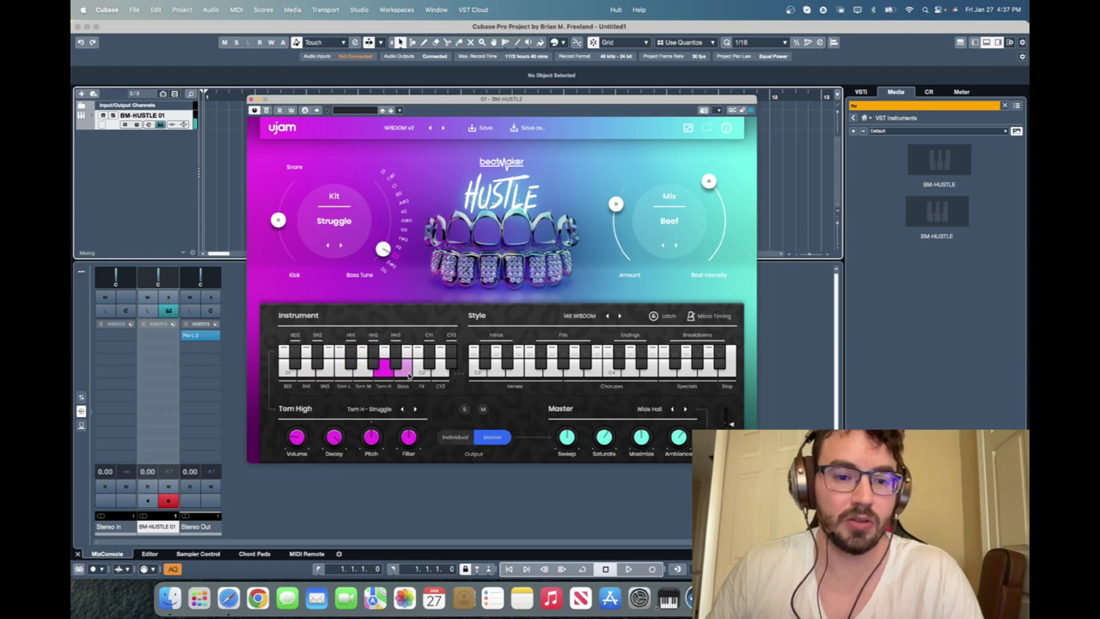
{"action": "left_click", "coordinate": [403, 373]}
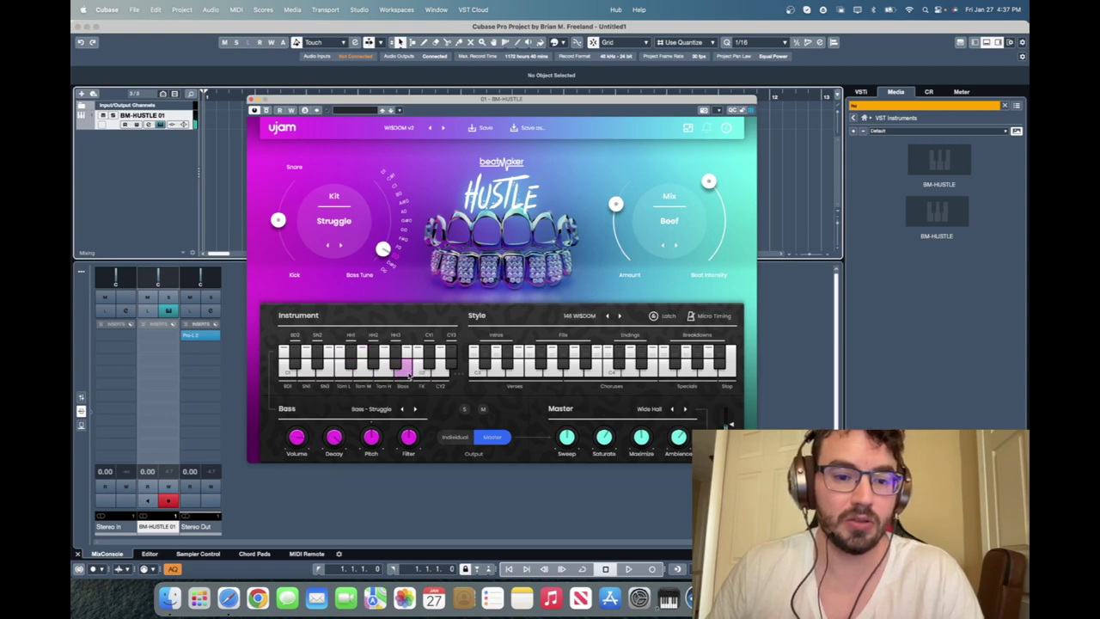
{"action": "left_click", "coordinate": [403, 372]}
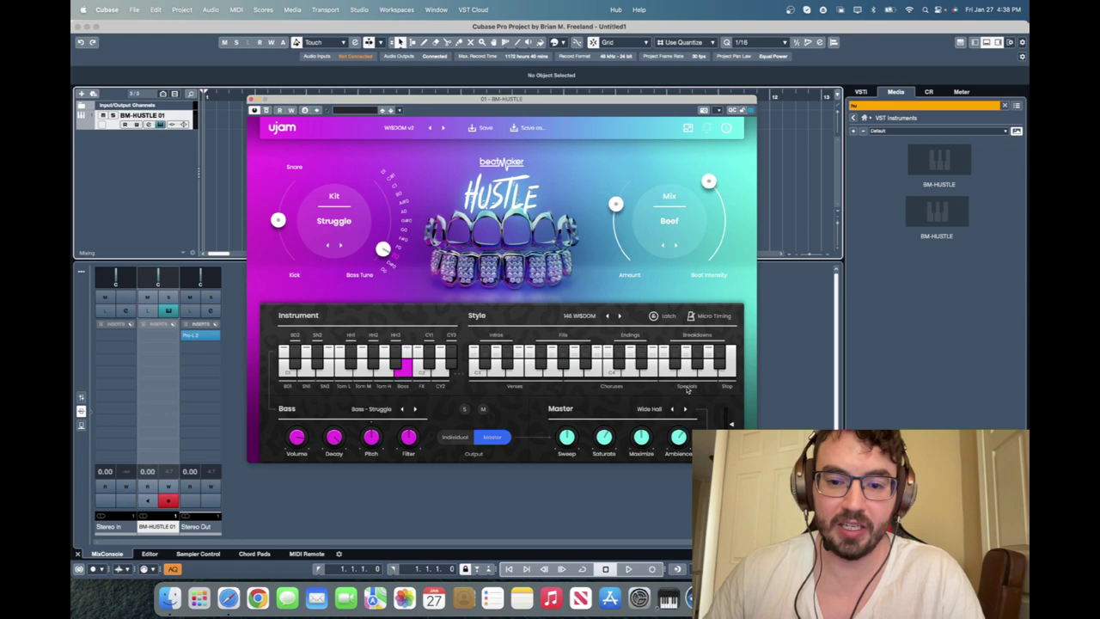
Preview Breakdown, Special, Ending, Fill and Verse patterns of the 146 WISDOM style.
{"action": "left_click_drag", "start_coordinate": [649, 107], "coordinate": [581, 86]}
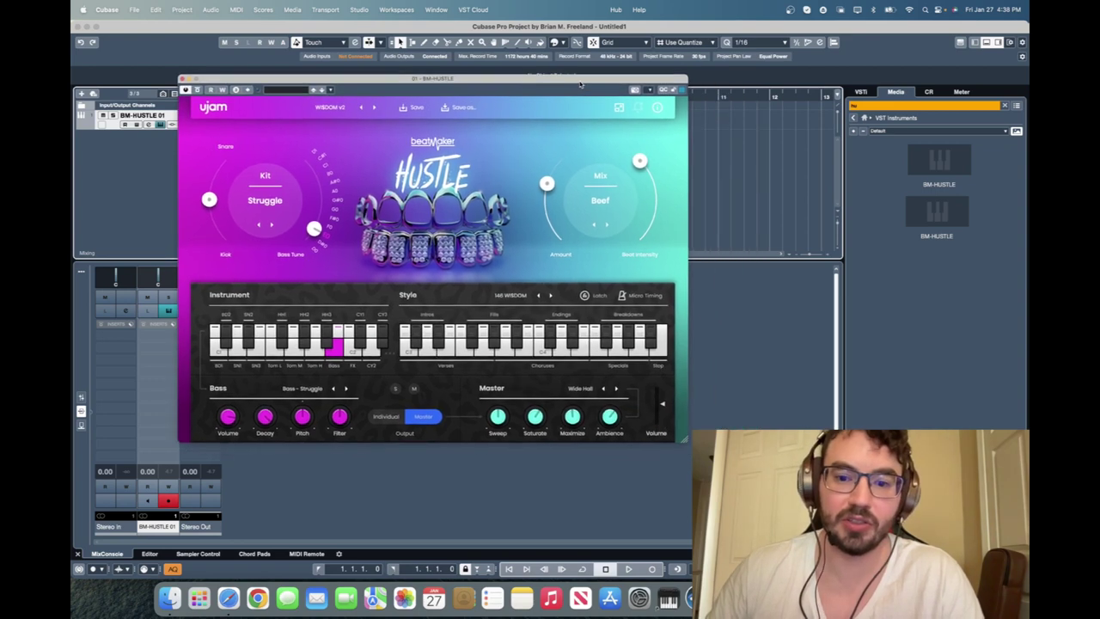
{"action": "left_click", "coordinate": [605, 335]}
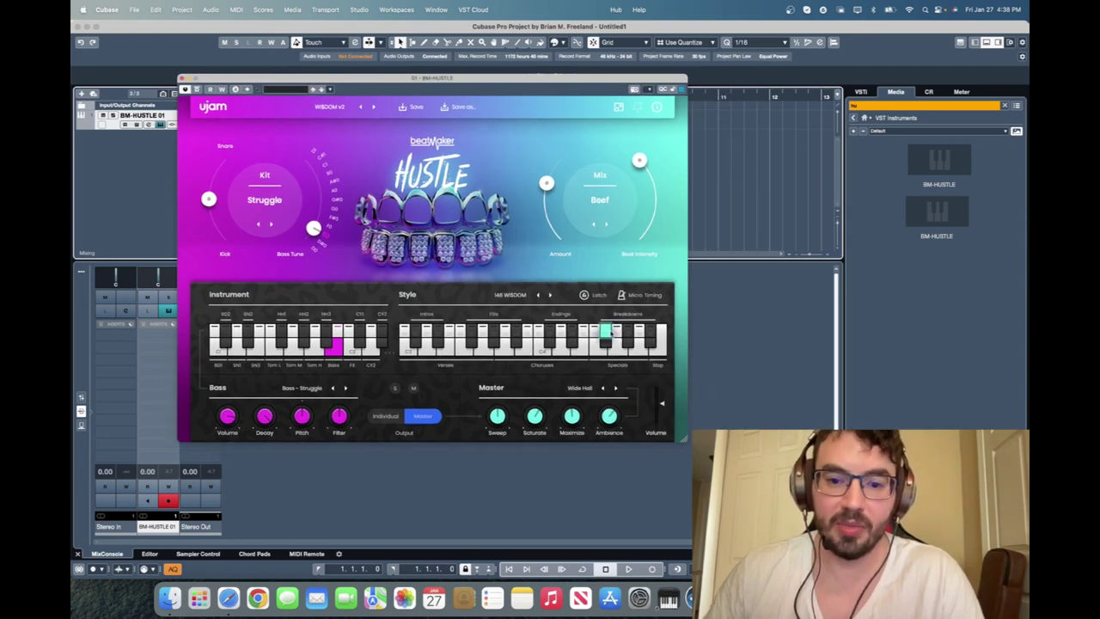
{"action": "left_click", "coordinate": [650, 335]}
{"action": "left_click", "coordinate": [549, 335]}
{"action": "left_click", "coordinate": [570, 335]}
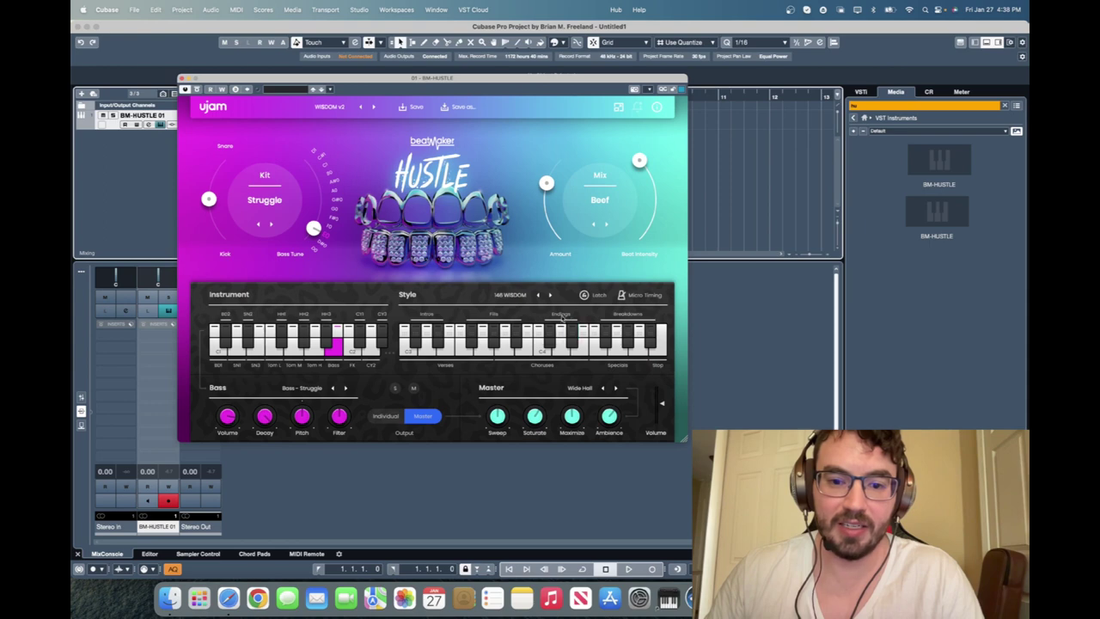
{"action": "left_click", "coordinate": [482, 333]}
{"action": "left_click", "coordinate": [494, 333]}
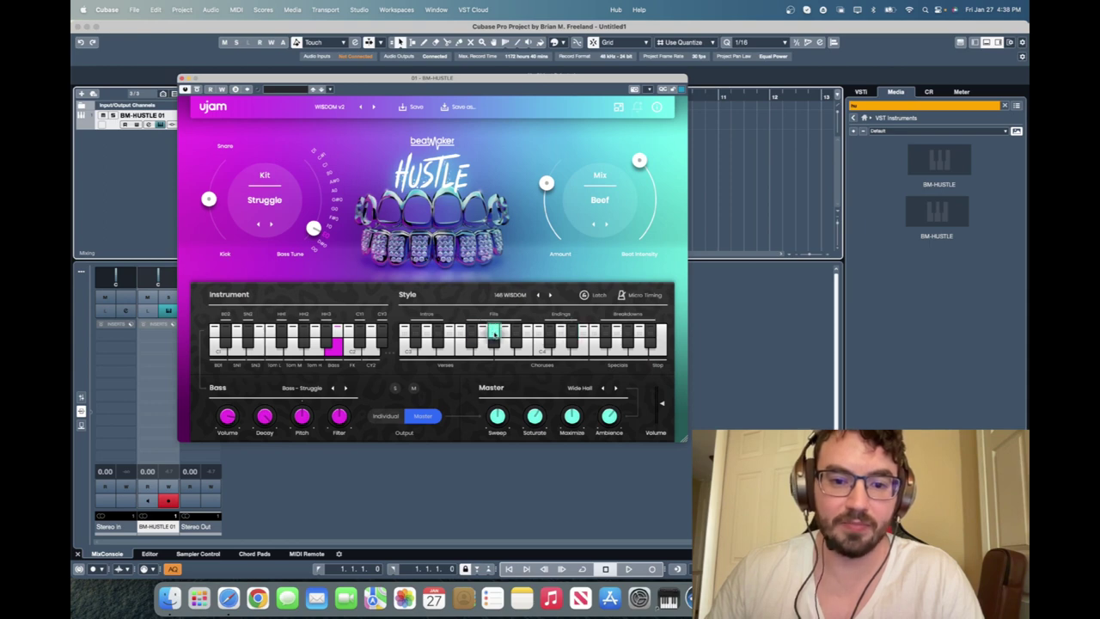
{"action": "left_click", "coordinate": [471, 342]}
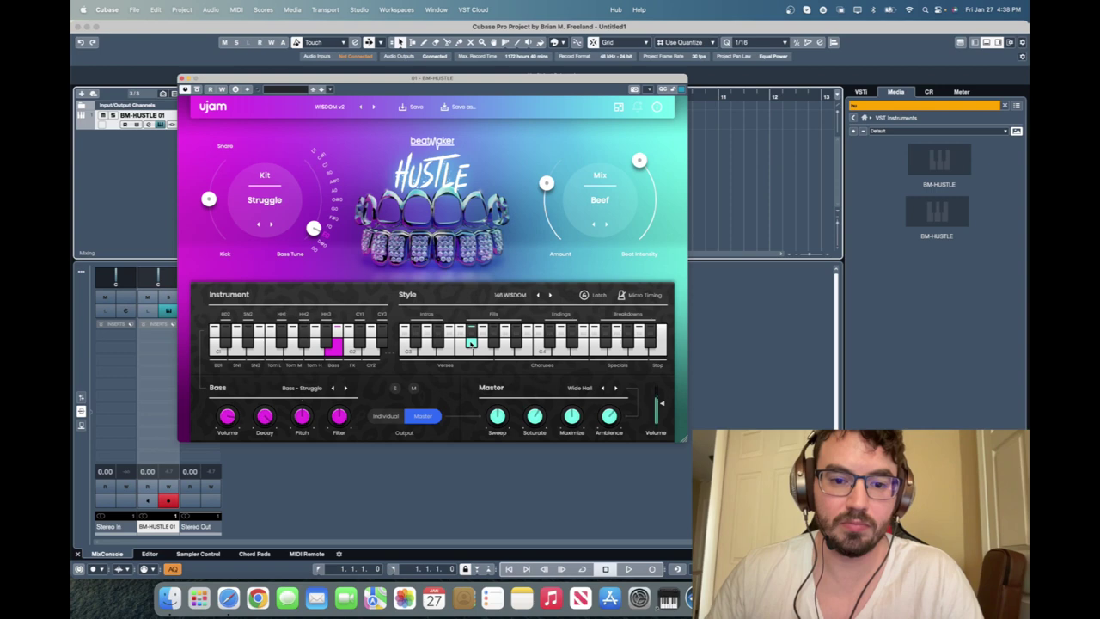
{"action": "left_click", "coordinate": [471, 342]}
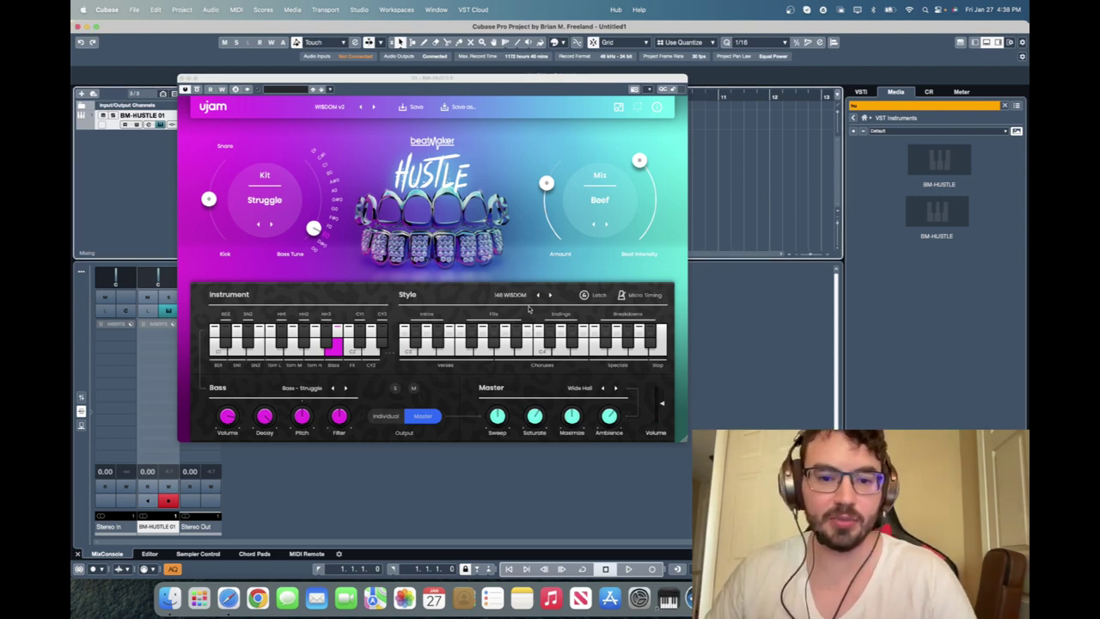
{"action": "left_click", "coordinate": [464, 348]}
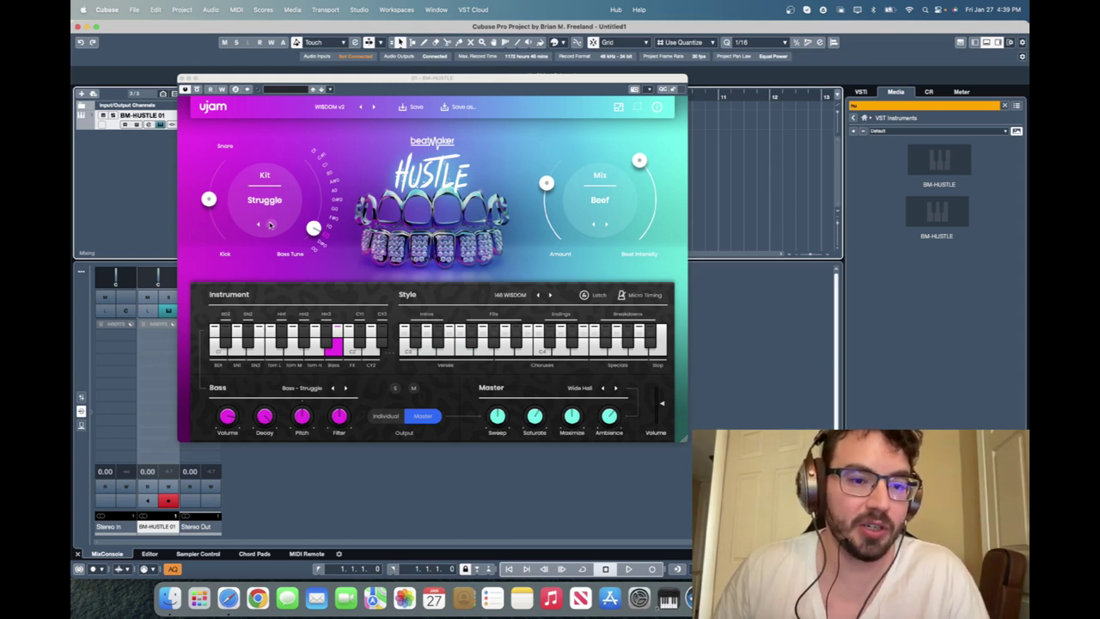
Load the Chopper kit and play its patterns and BD1, then switch to Trill and play a fill.
{"action": "left_click", "coordinate": [272, 224]}
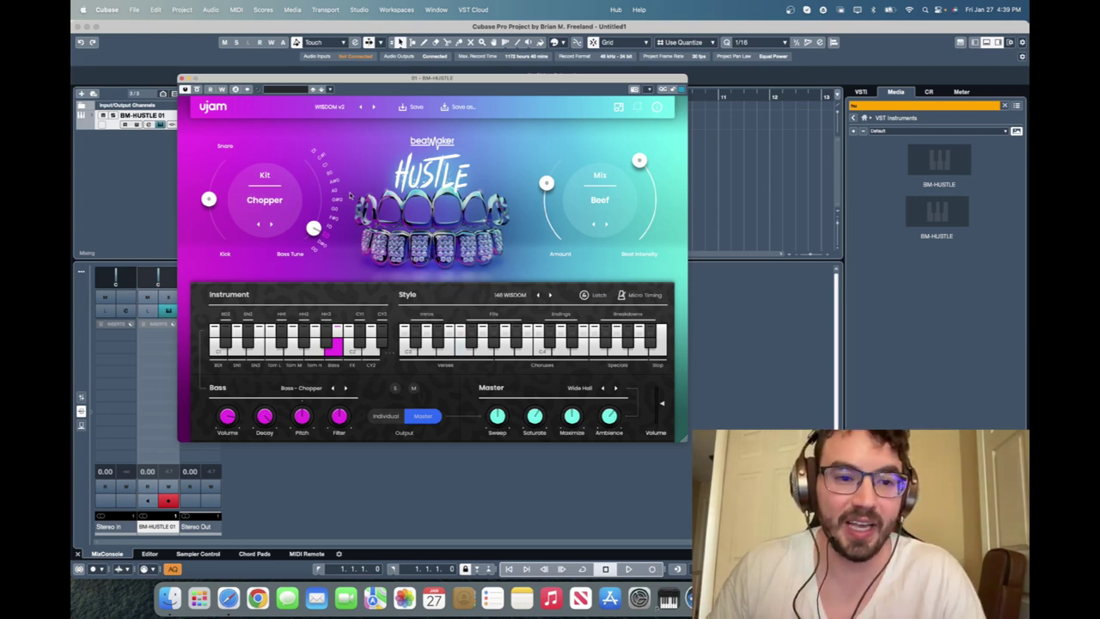
{"action": "left_click", "coordinate": [442, 341]}
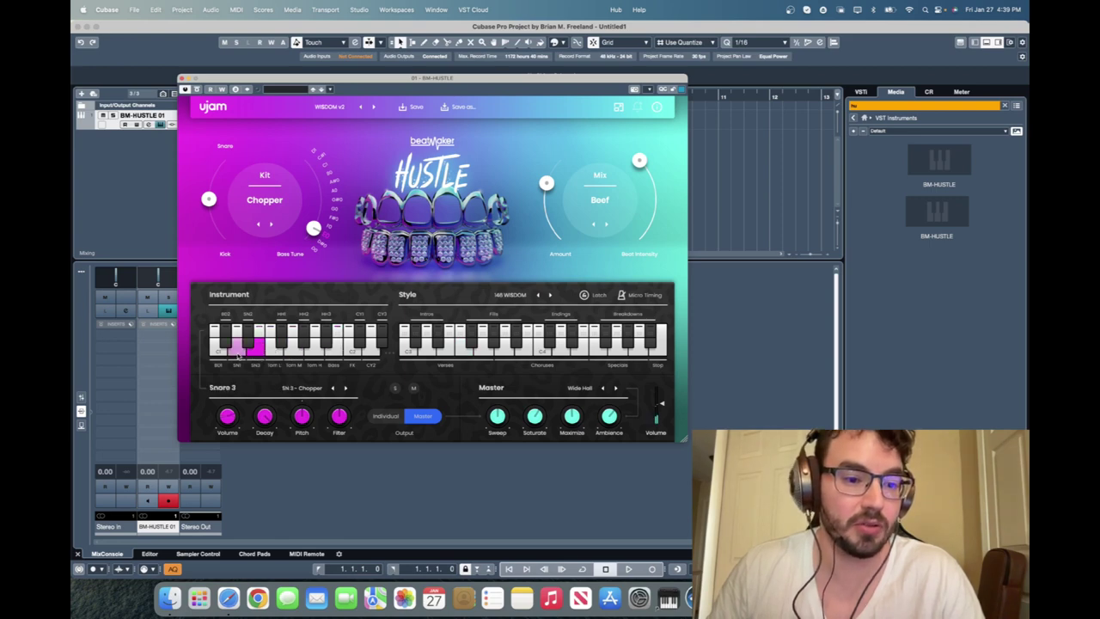
{"action": "left_click", "coordinate": [220, 354]}
{"action": "left_click", "coordinate": [486, 356]}
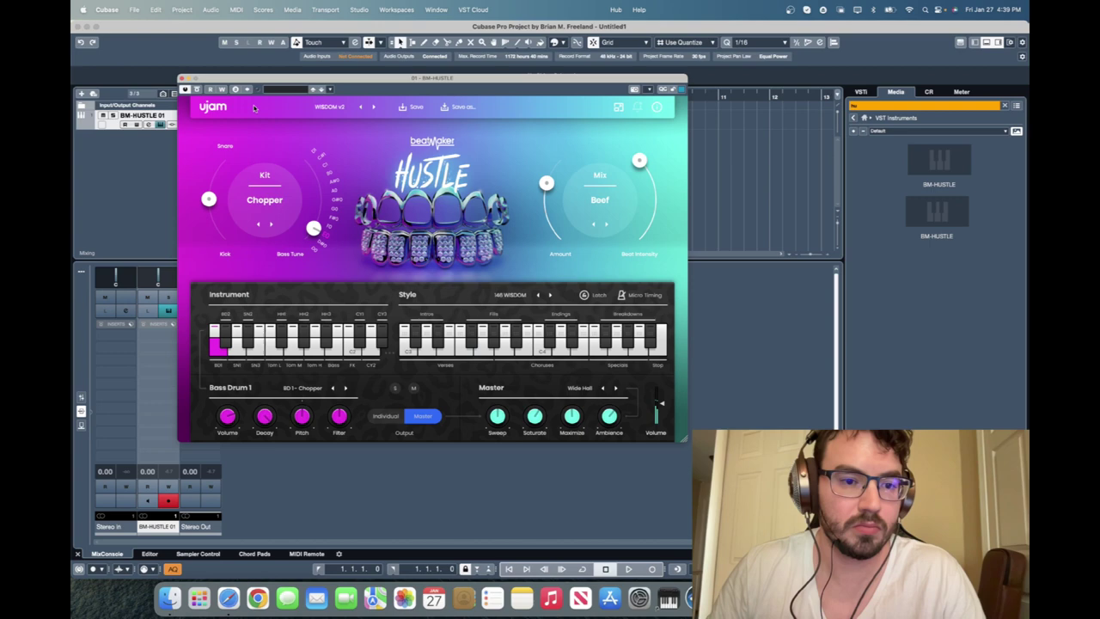
{"action": "left_click", "coordinate": [271, 224]}
{"action": "left_click", "coordinate": [484, 356]}
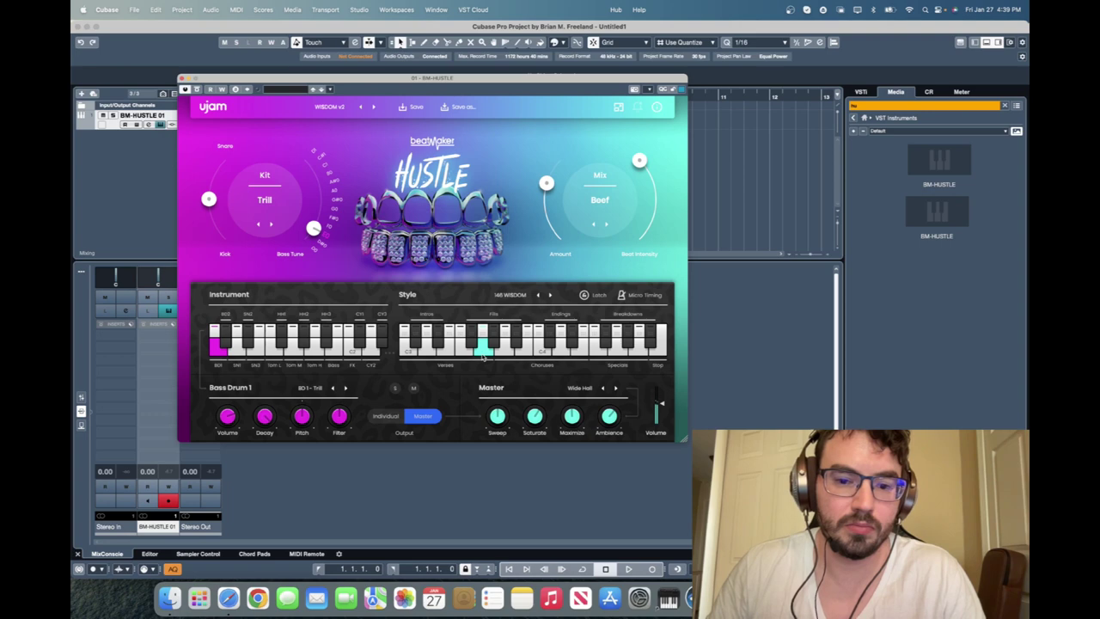
Raise then lower the Trill kit's bass tuning, auditioning patterns after each change.
{"action": "left_click_drag", "start_coordinate": [314, 227], "coordinate": [319, 214]}
{"action": "left_click", "coordinate": [478, 353]}
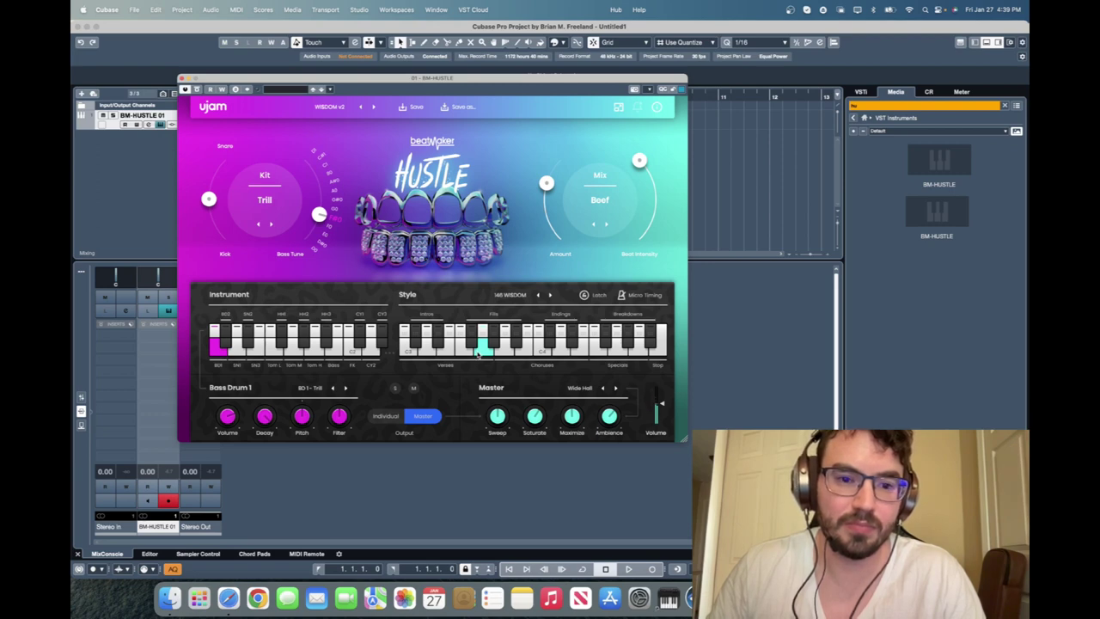
{"action": "left_click", "coordinate": [478, 352]}
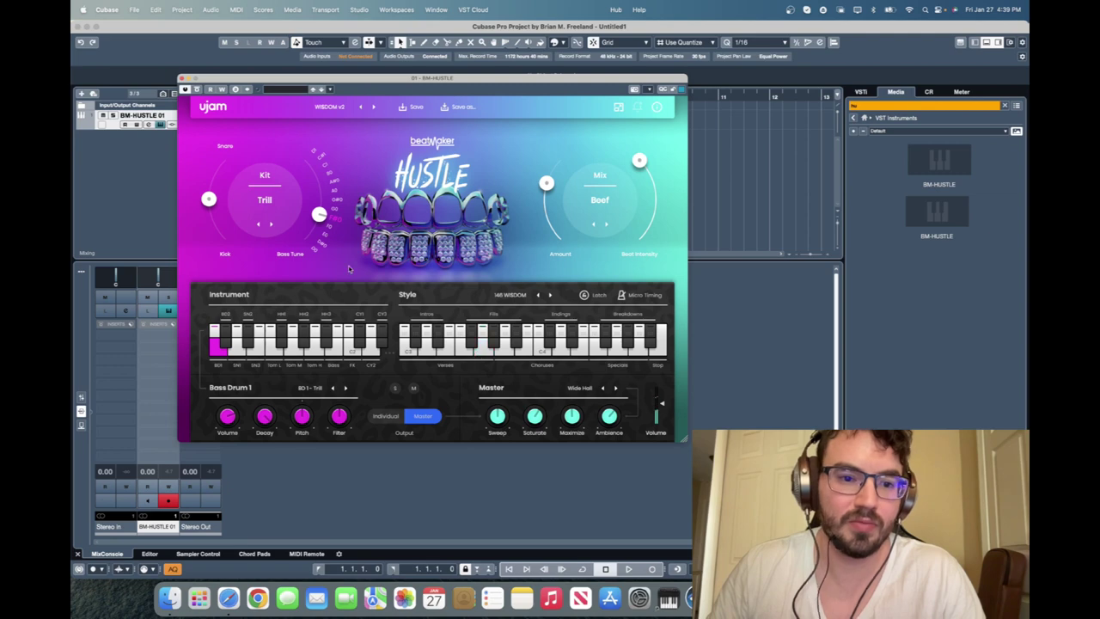
{"action": "left_click_drag", "start_coordinate": [319, 222], "coordinate": [313, 241]}
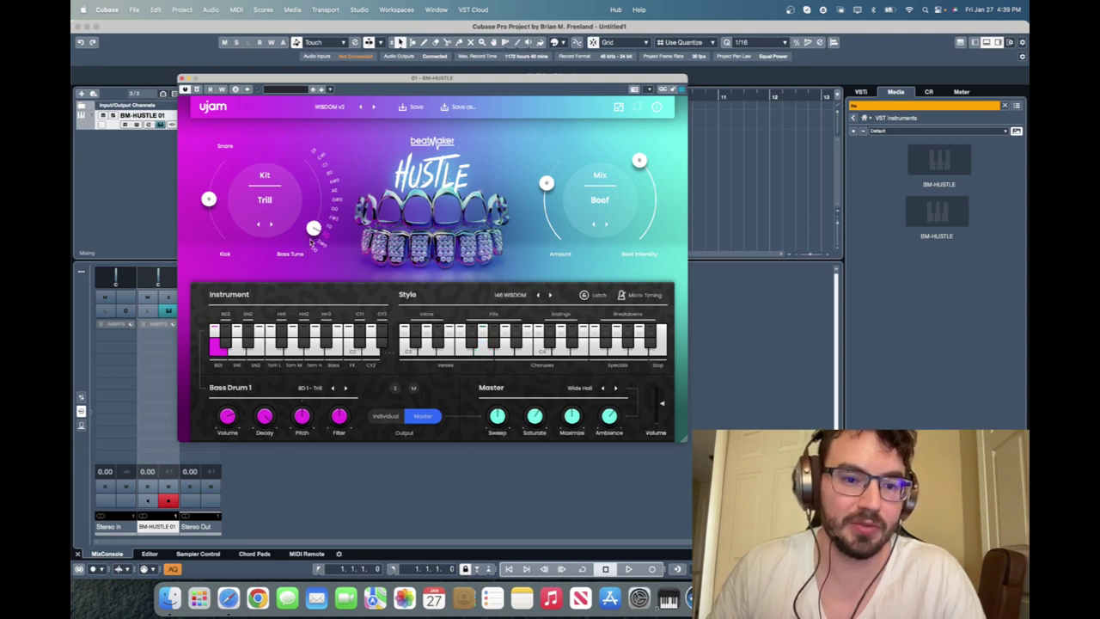
{"action": "left_click", "coordinate": [486, 354]}
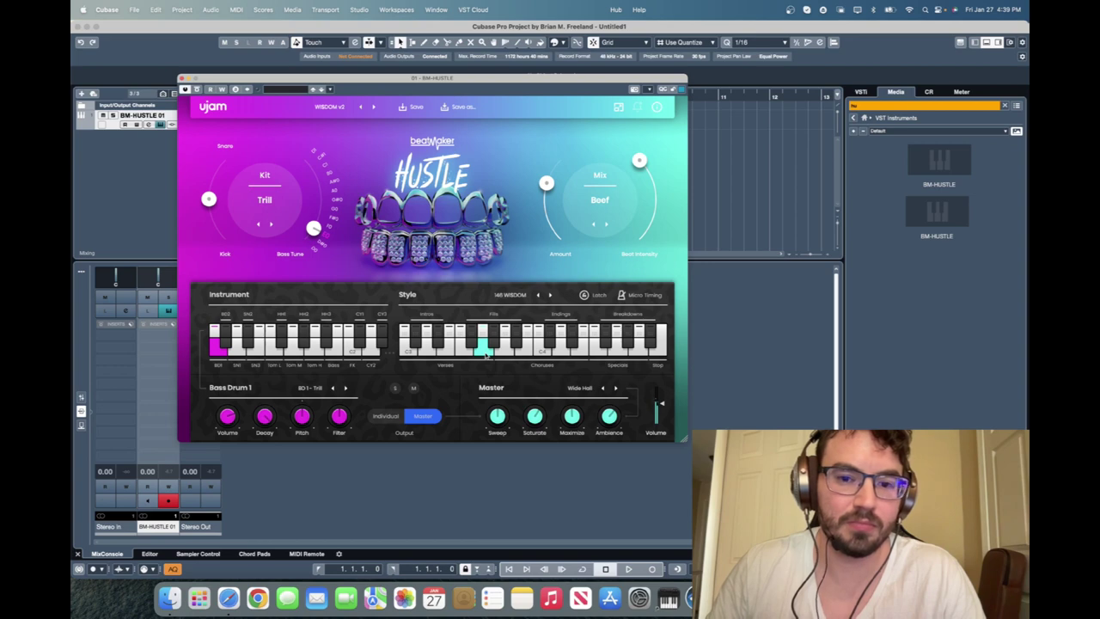
{"action": "left_click", "coordinate": [446, 342]}
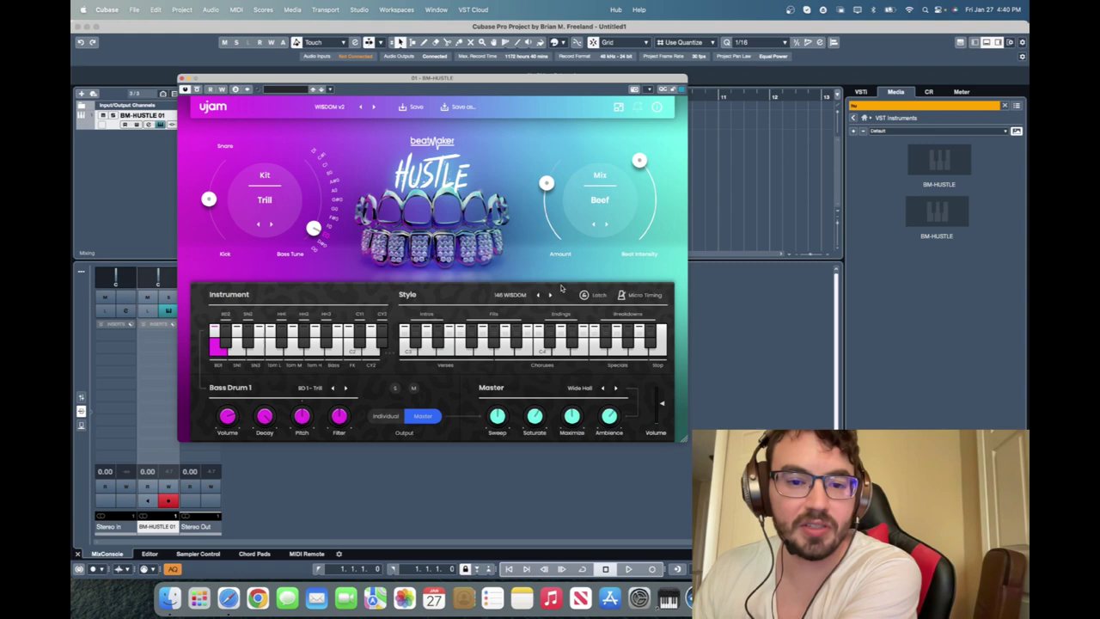
Load the FACTORY > Mid Tempo preset JIGGA.
{"action": "left_click", "coordinate": [514, 297]}
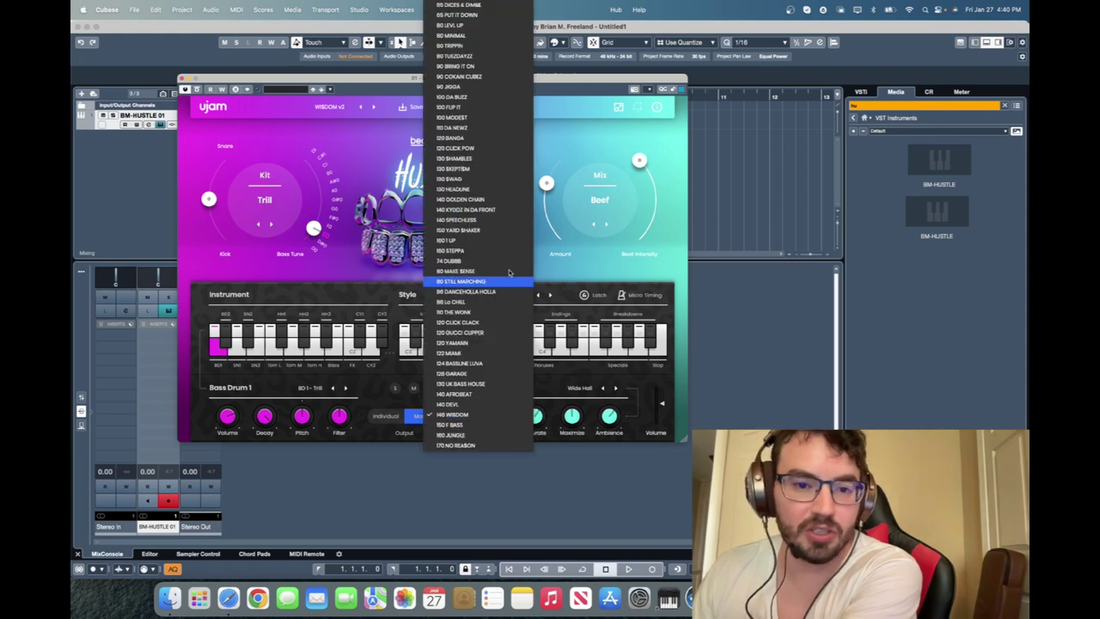
{"action": "left_click", "coordinate": [366, 131]}
{"action": "left_click", "coordinate": [329, 107]}
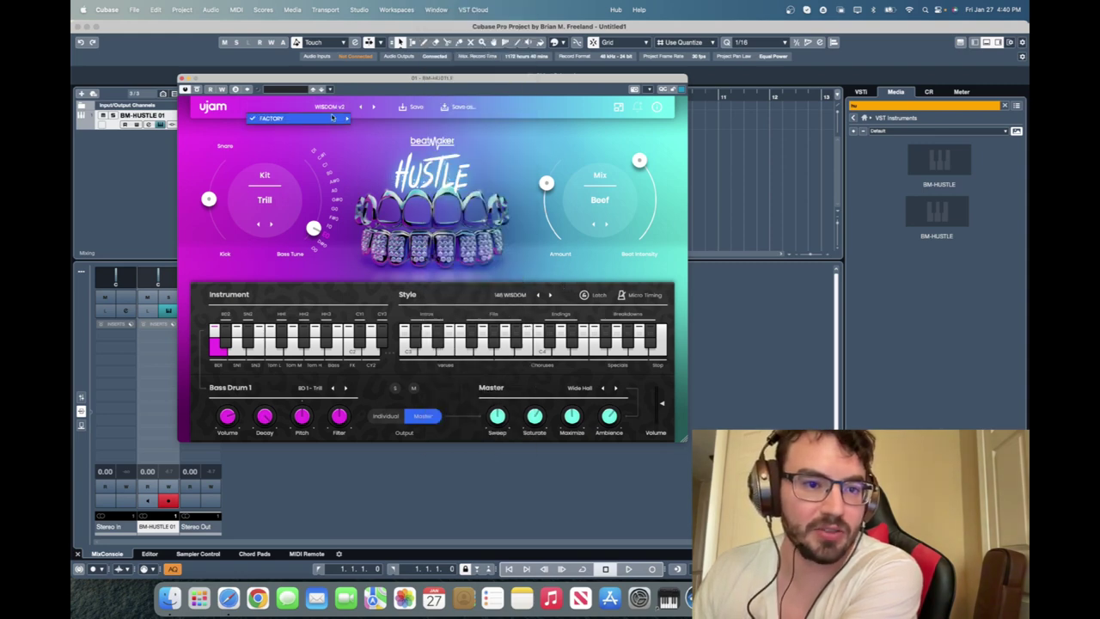
{"action": "mouse_move", "coordinate": [335, 118]}
{"action": "mouse_move", "coordinate": [413, 128]}
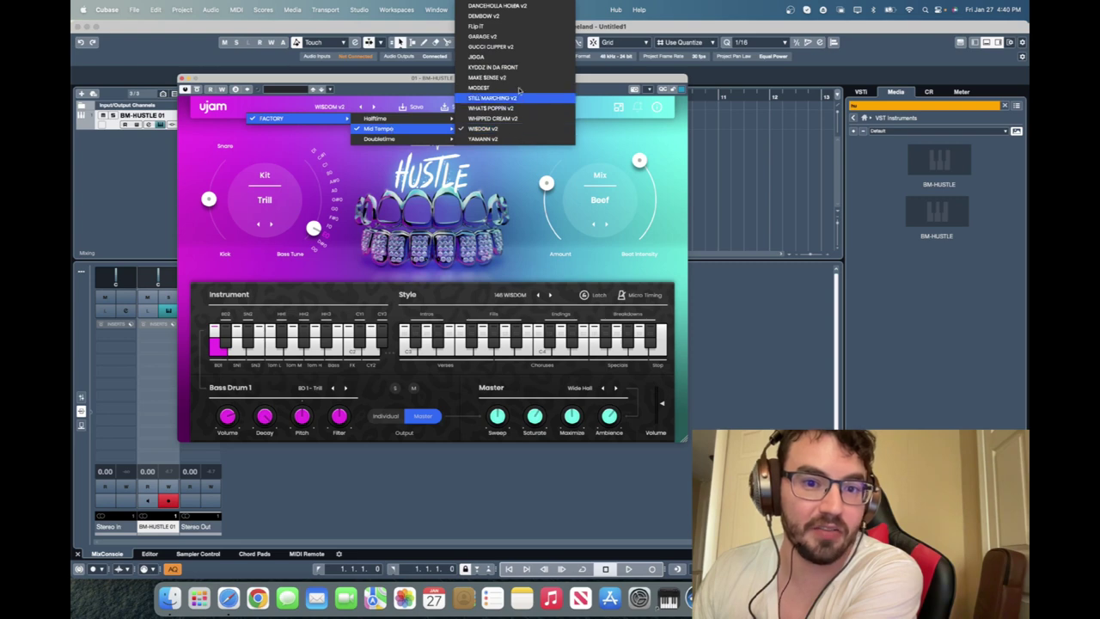
{"action": "left_click", "coordinate": [502, 58]}
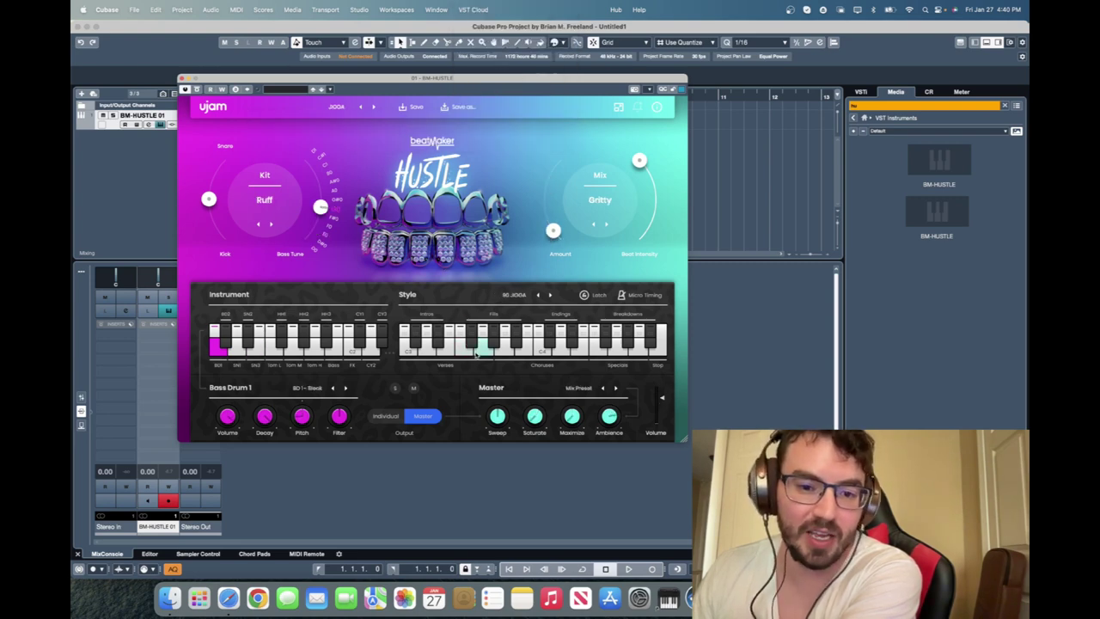
Choose the 90 JIGGA style from the Style list.
{"action": "left_click", "coordinate": [527, 295]}
{"action": "scroll", "coordinate": [477, 456], "scroll_direction": "down", "scroll_amount": 2}
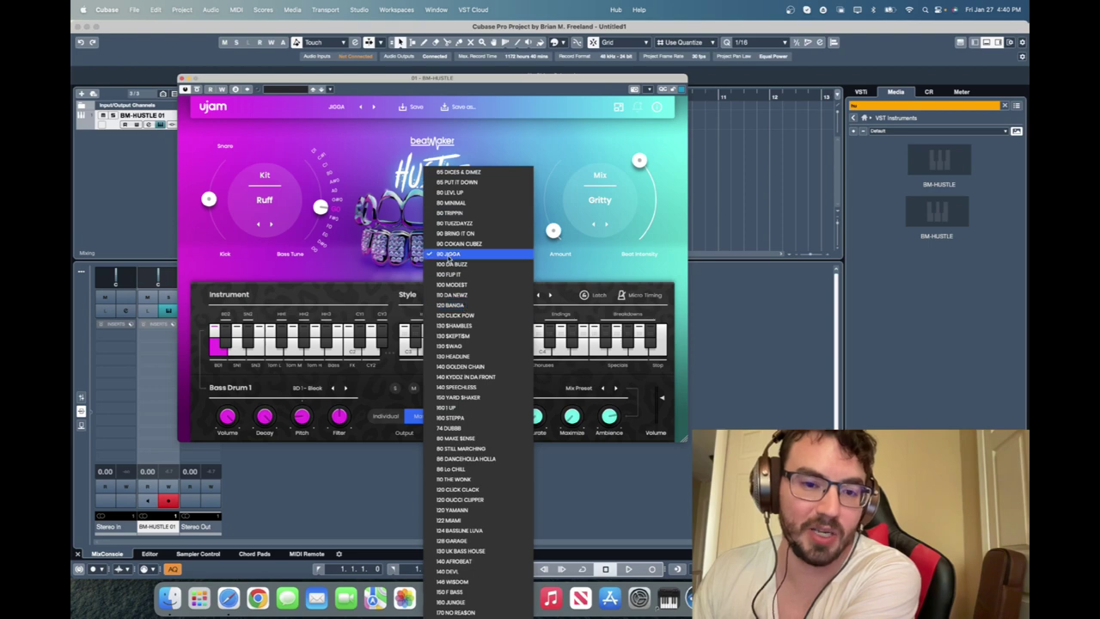
{"action": "left_click", "coordinate": [448, 256]}
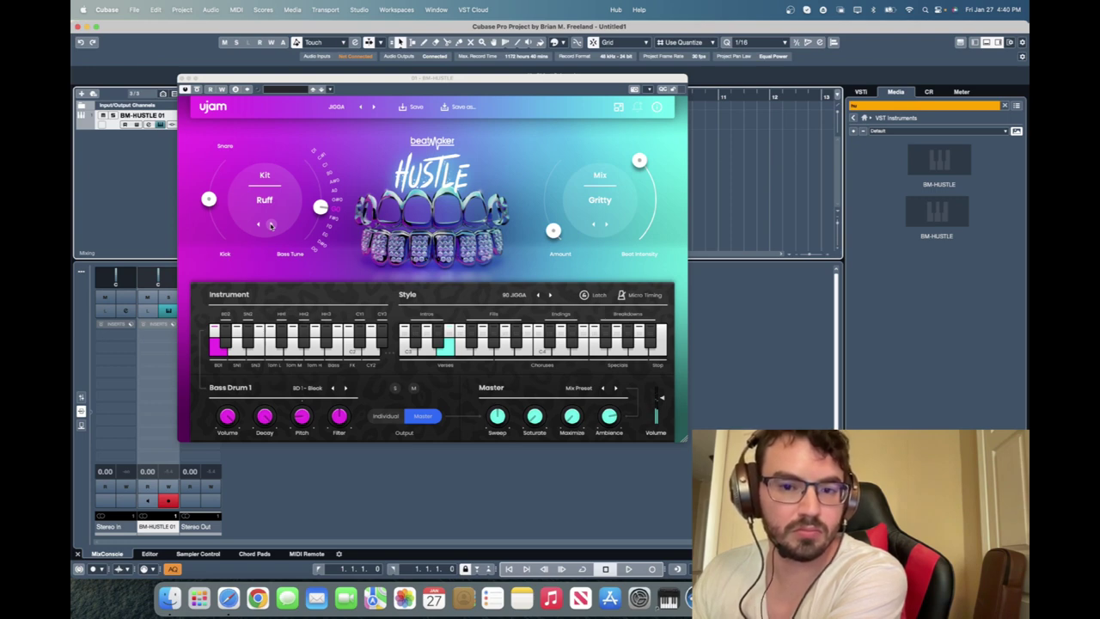
Try the next kit, then load the FACTORY > Doubletime preset DA NEWZ.
{"action": "left_click", "coordinate": [270, 225]}
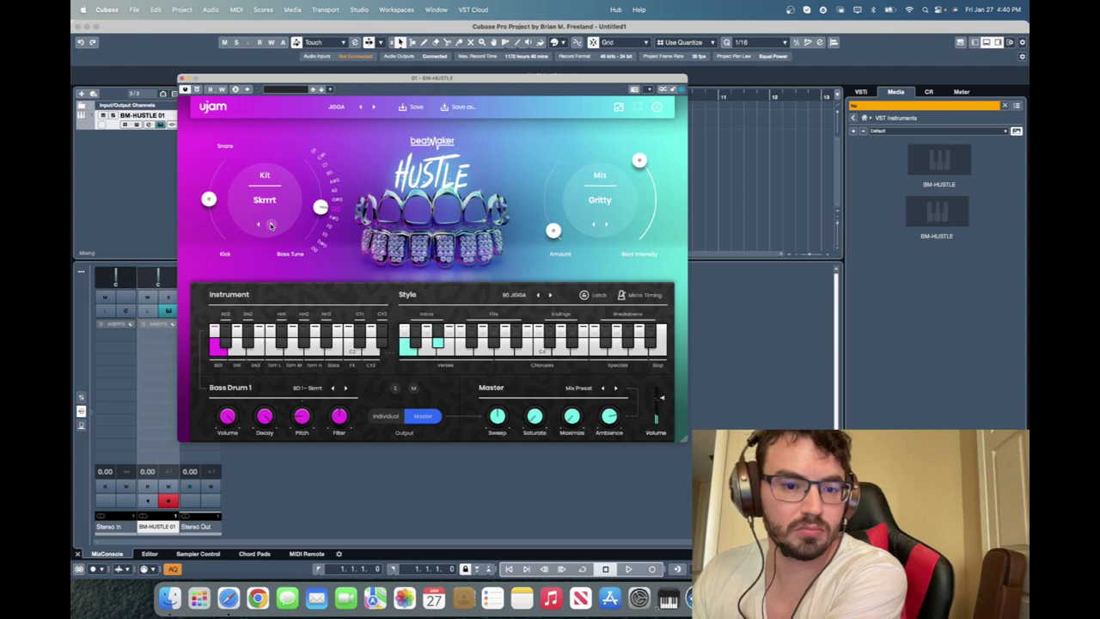
{"action": "left_click", "coordinate": [334, 110]}
{"action": "mouse_move", "coordinate": [340, 118]}
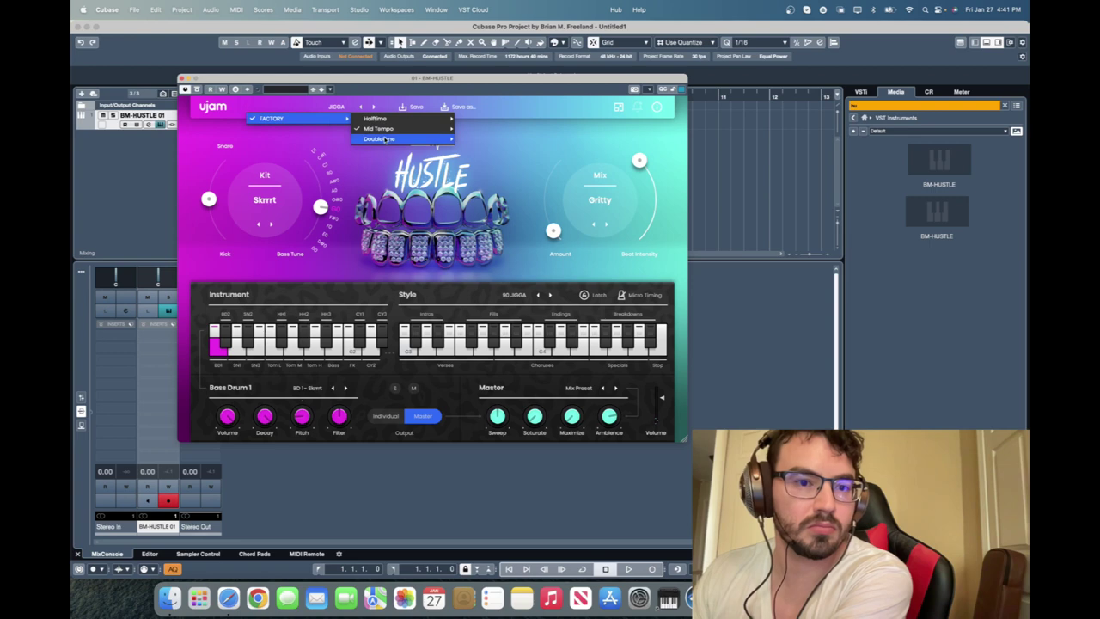
{"action": "mouse_move", "coordinate": [384, 139]}
{"action": "left_click", "coordinate": [503, 145]}
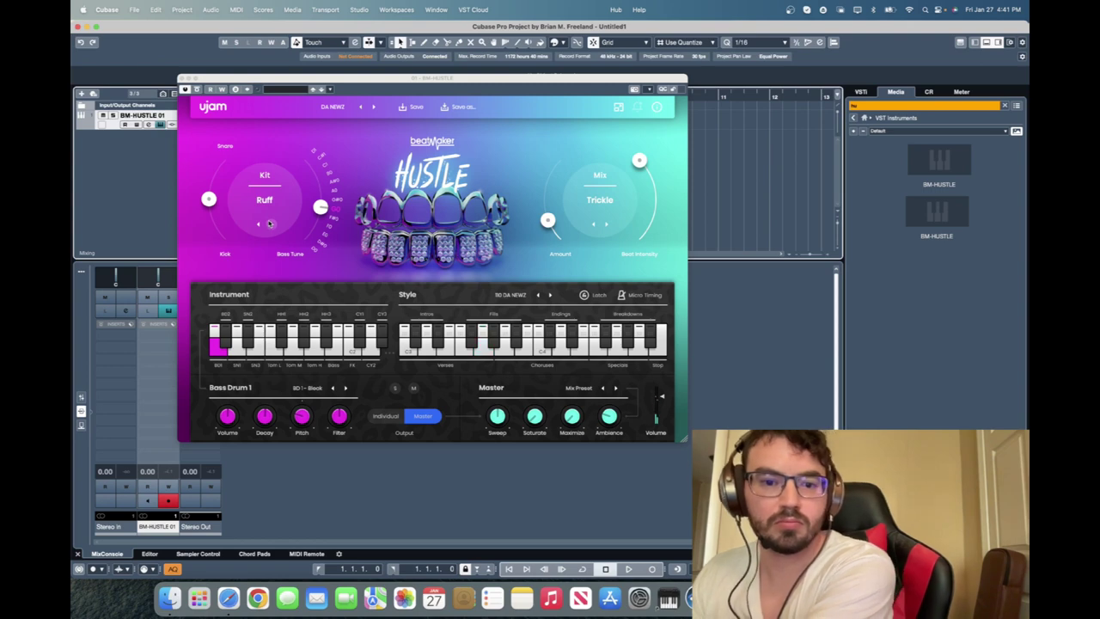
{"action": "left_click_drag", "start_coordinate": [491, 83], "coordinate": [491, 92]}
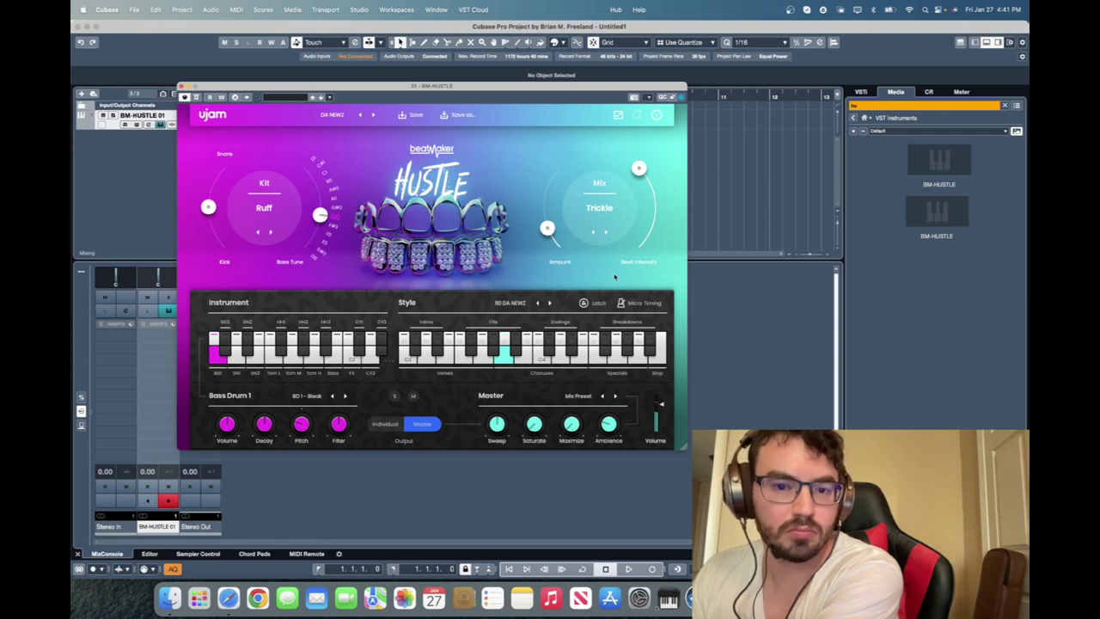
Step the mix through Gritty, Trippin, Poppin and Low-Fi, raise the Amount, and land on Beef.
{"action": "left_click", "coordinate": [606, 232]}
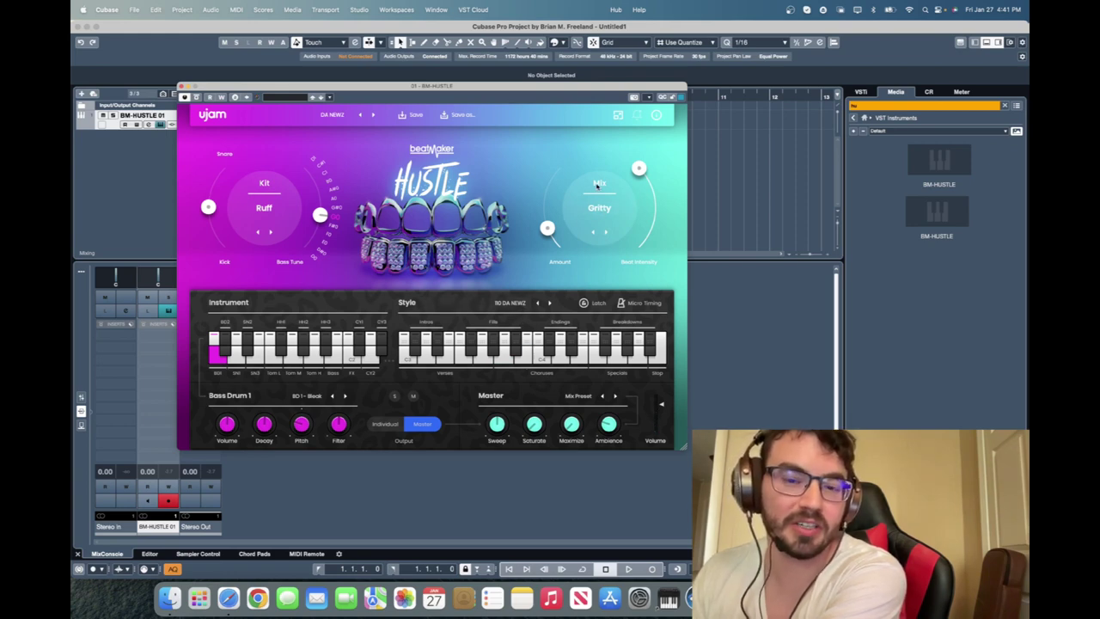
{"action": "left_click", "coordinate": [605, 232]}
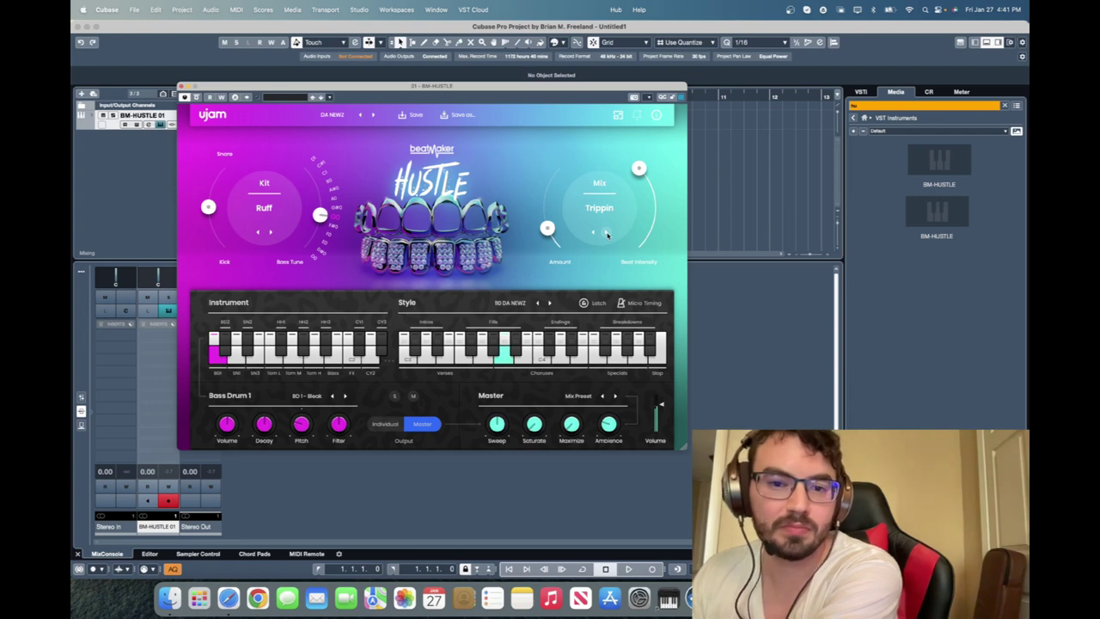
{"action": "left_click", "coordinate": [606, 232]}
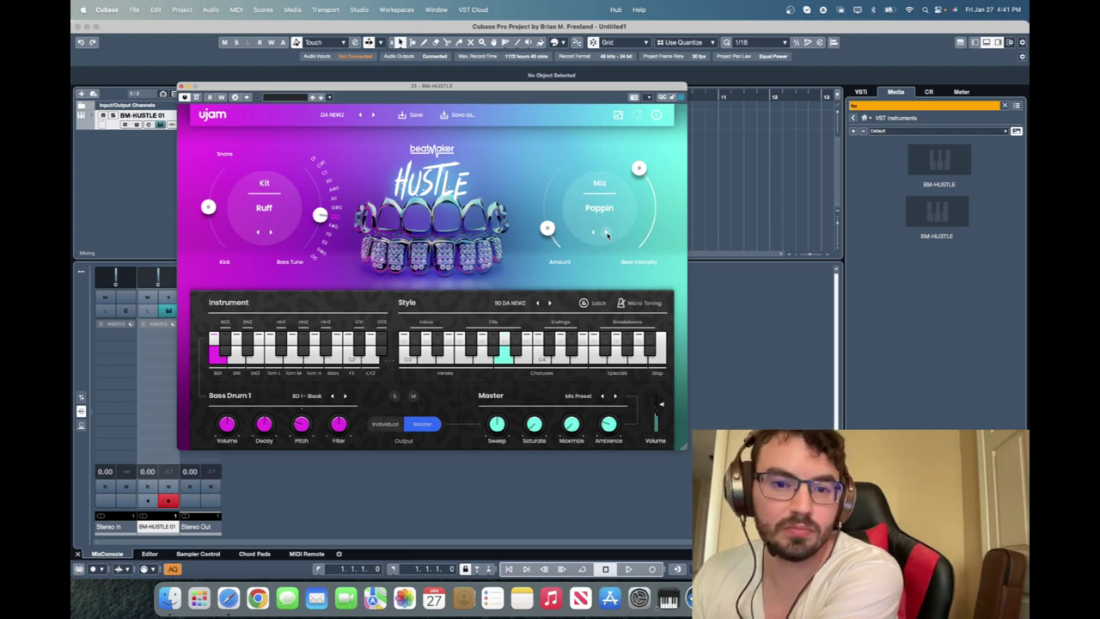
{"action": "left_click", "coordinate": [606, 232]}
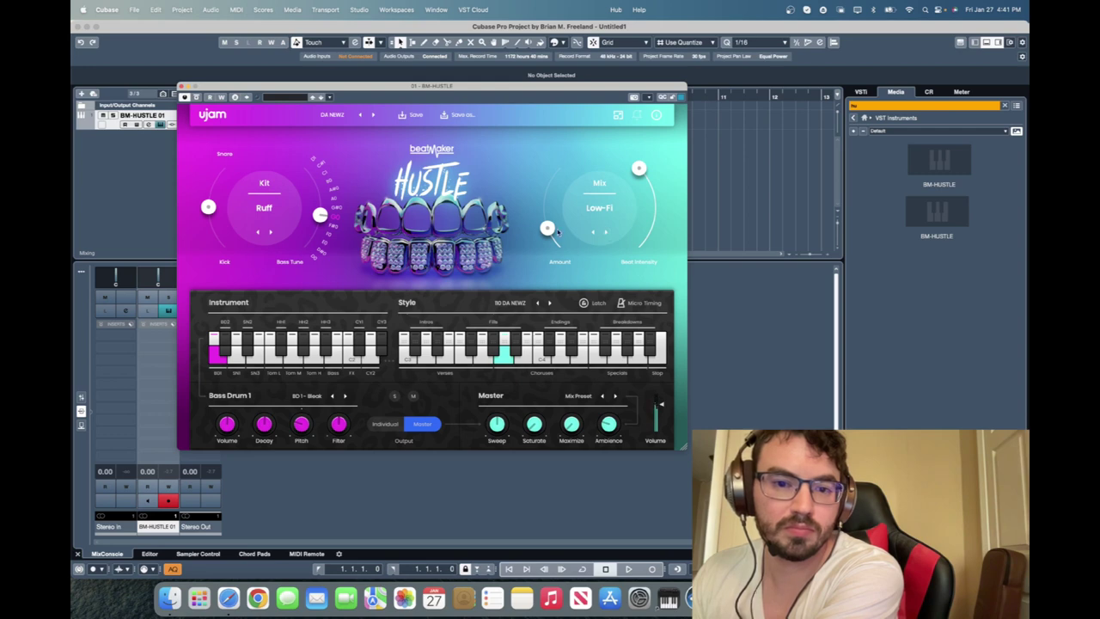
{"action": "left_click_drag", "start_coordinate": [550, 228], "coordinate": [567, 148]}
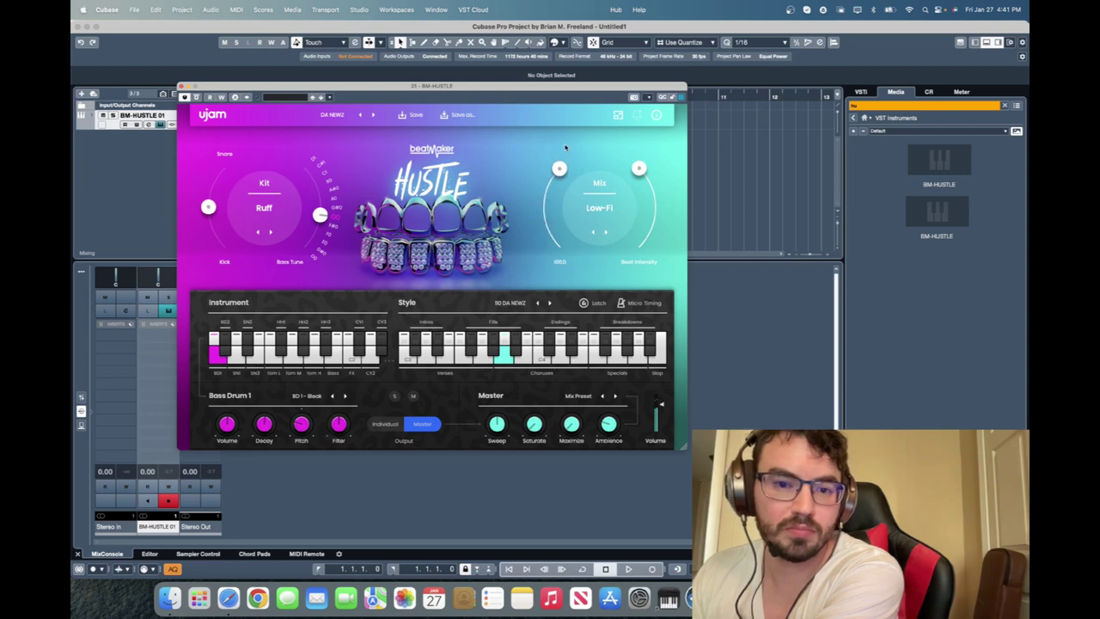
{"action": "left_click", "coordinate": [605, 234]}
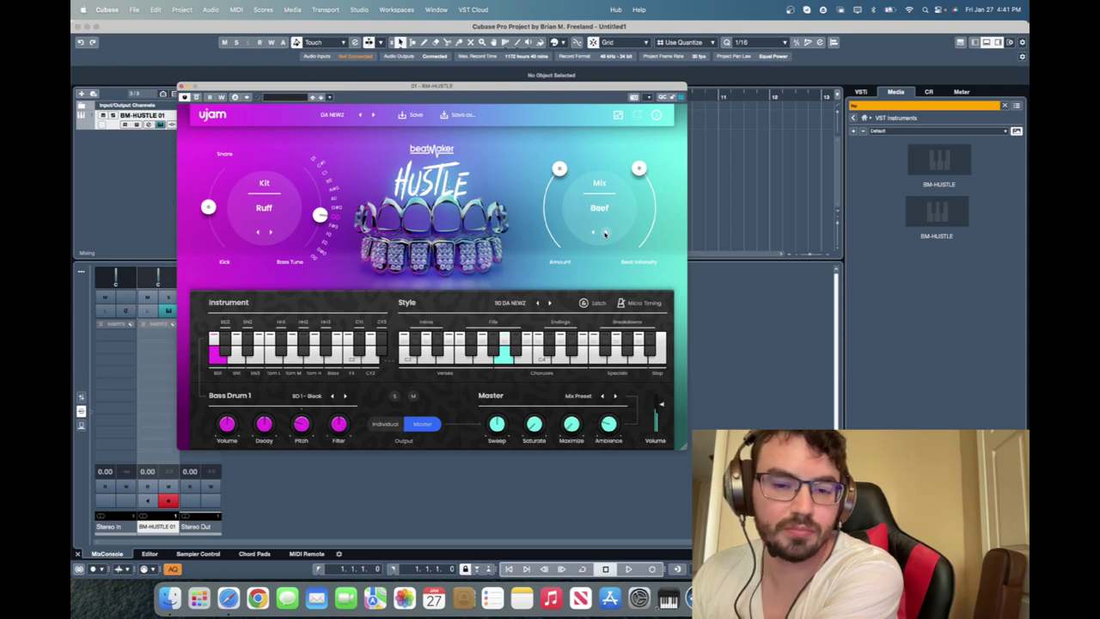
Advance the kit selector from Ruff to Skrrrt.
{"action": "left_click", "coordinate": [269, 234]}
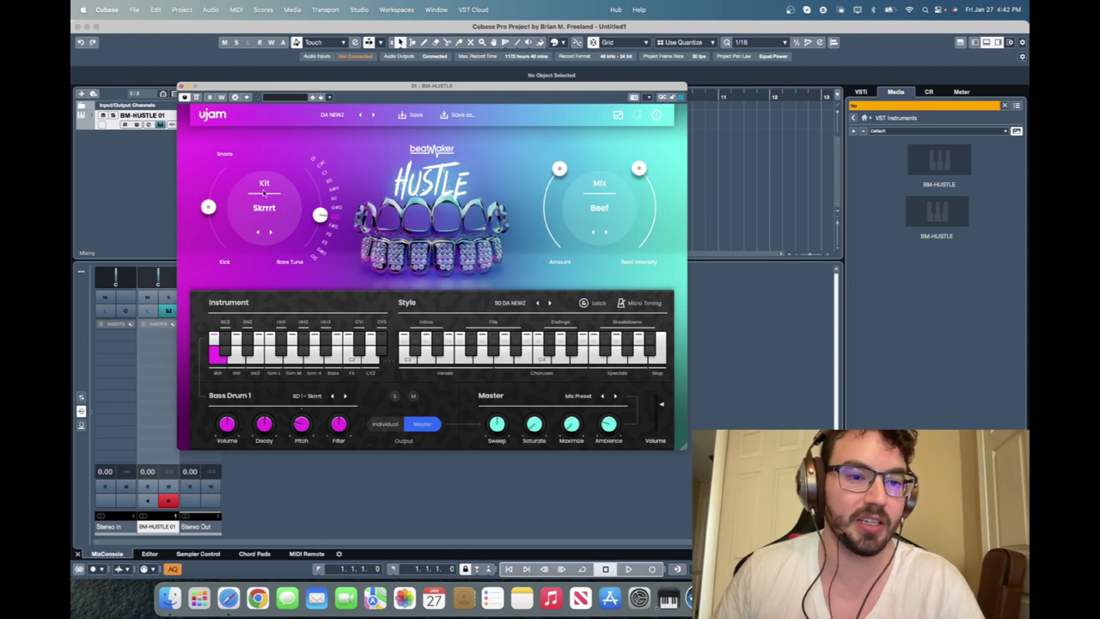
Swap Bass Drum 1's sample to BD 1 - Game and open the bass-drum sample list.
{"action": "left_click", "coordinate": [344, 396]}
{"action": "left_click", "coordinate": [306, 396]}
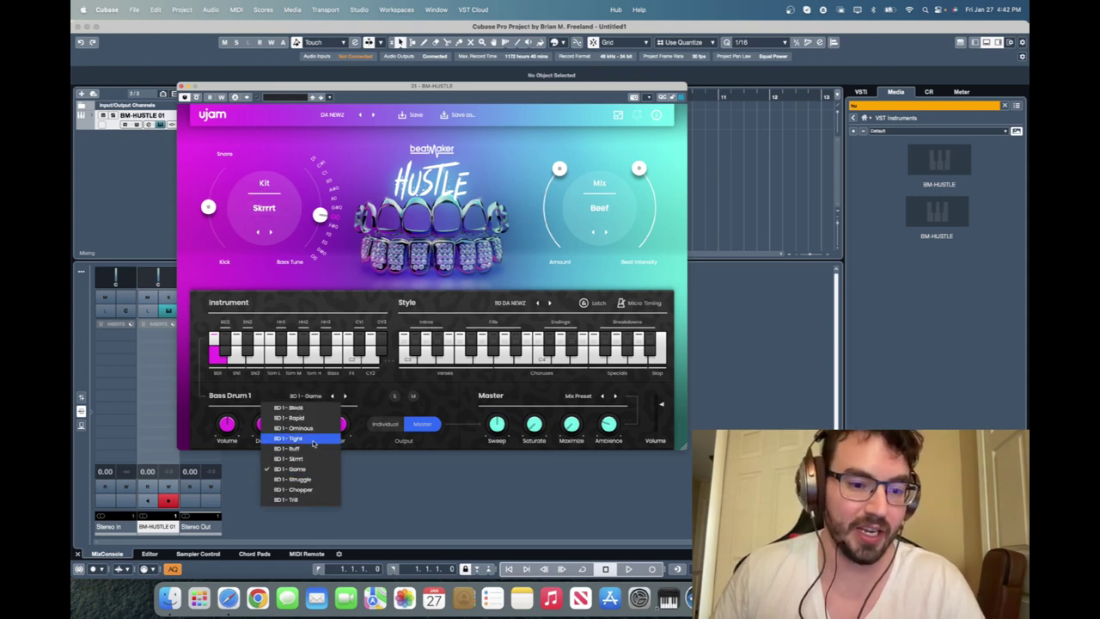